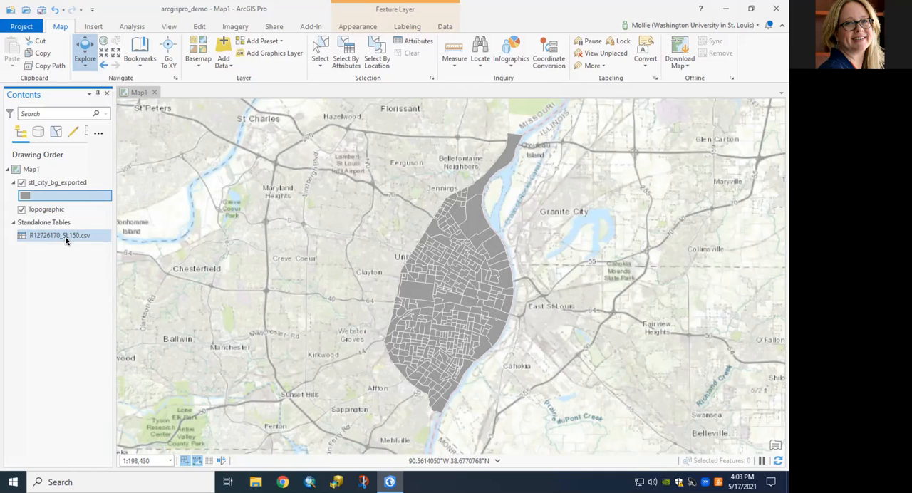
Examine the attribute table of the stl_city_bg_exported layer up to its last field, SE_A14006_001, and close the table.
left_click(68, 186)
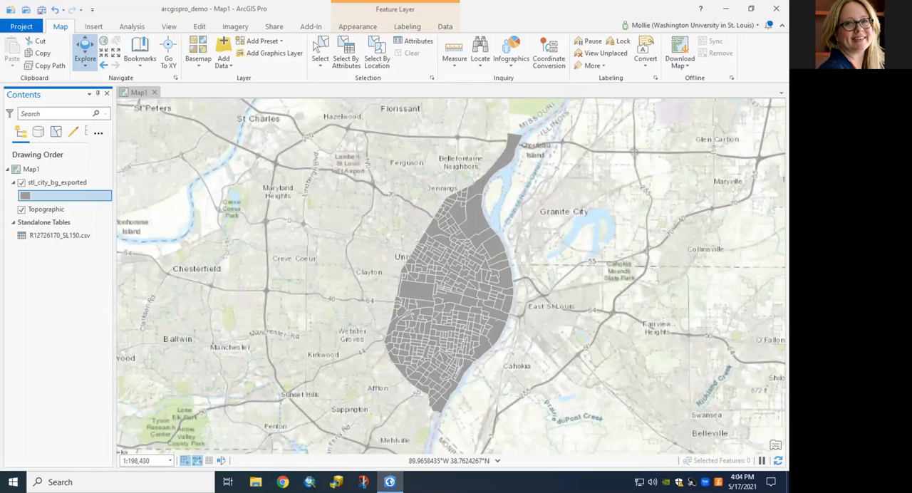
right_click(64, 184)
left_click(114, 169)
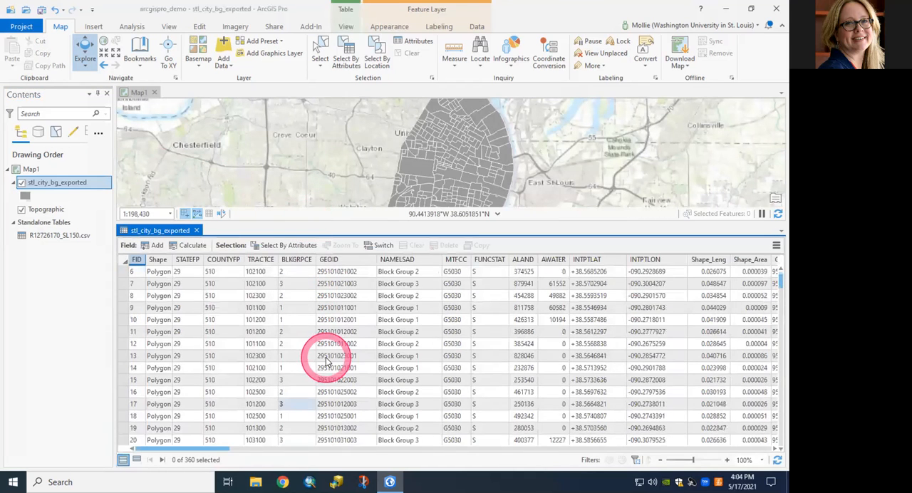
scroll(321, 362, "down", 5)
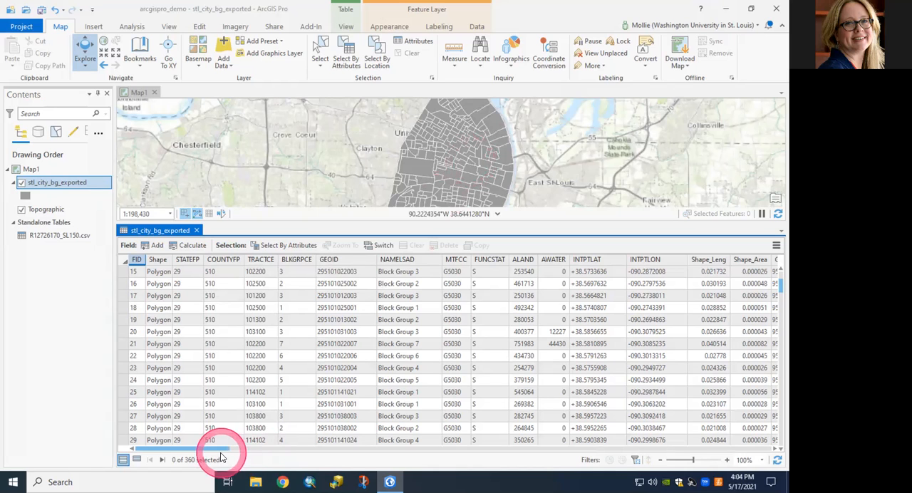
left_click_drag(212, 448, 774, 456)
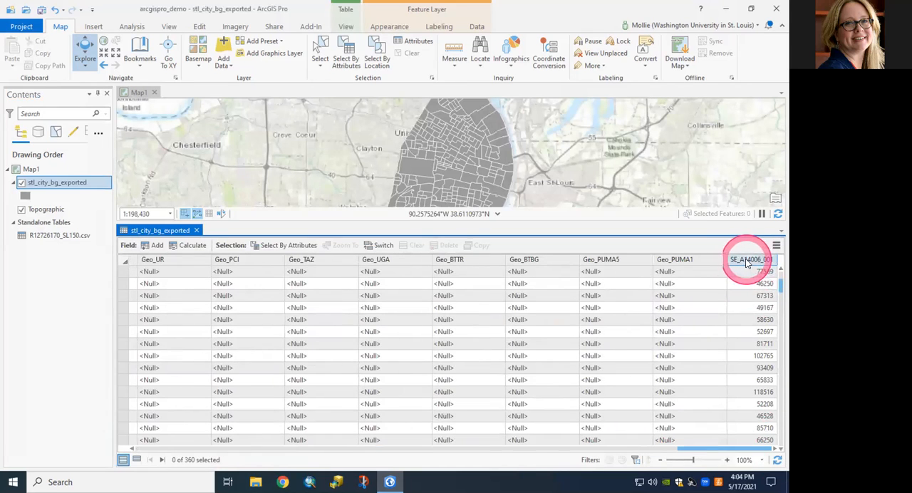
mouse_move(756, 263)
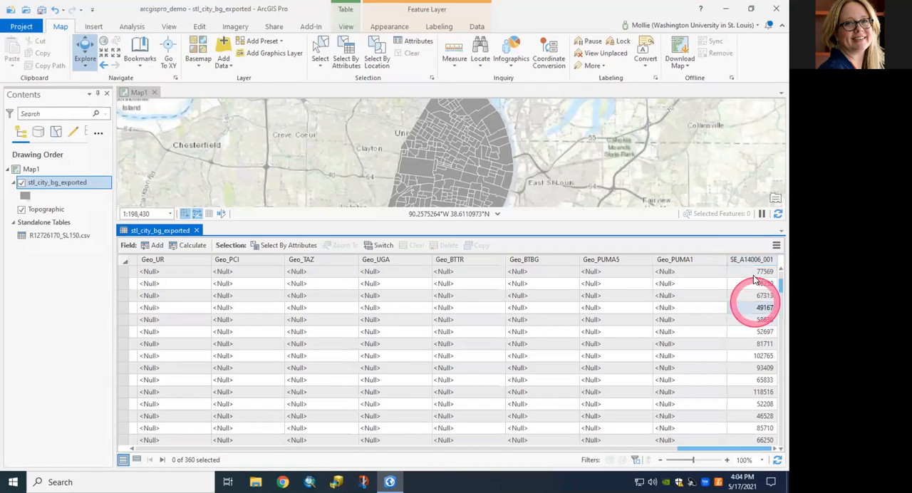
left_click(764, 382)
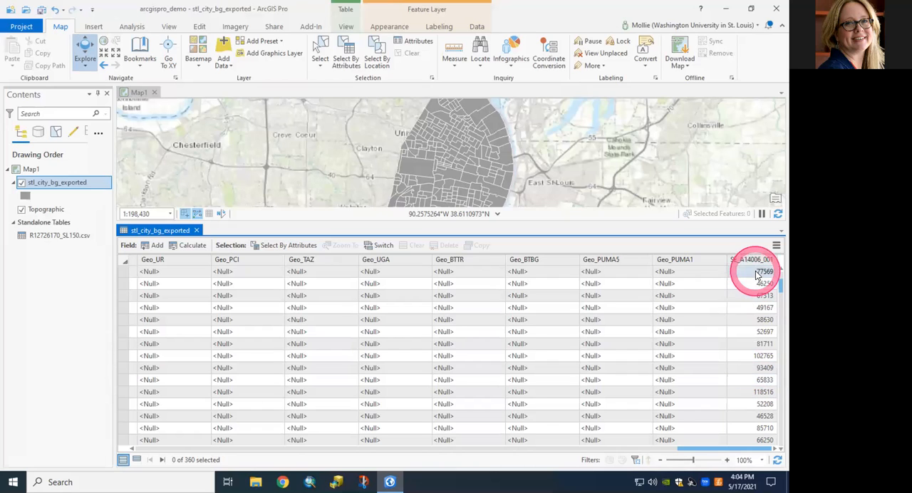
left_click(762, 354)
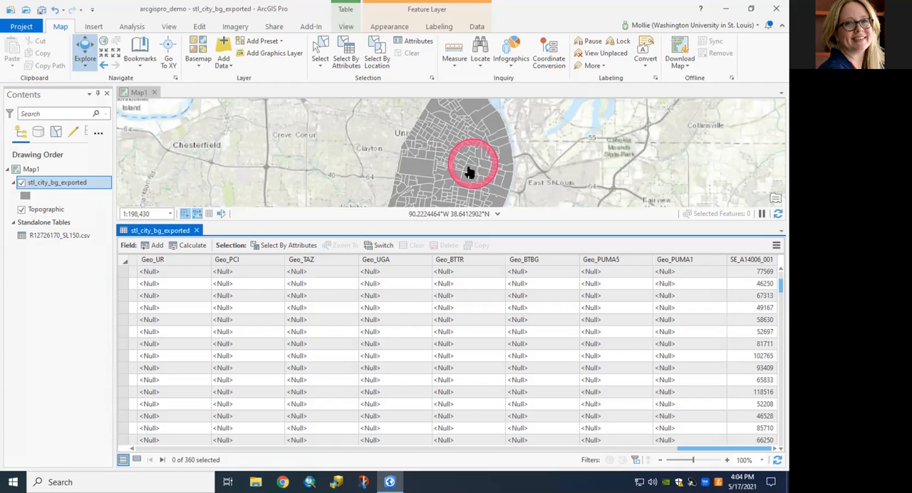
left_click(196, 231)
Symbolize the stl_city_bg_exported layer with Graduated Colors based on the SE_A14006_001 field.
left_click(69, 183)
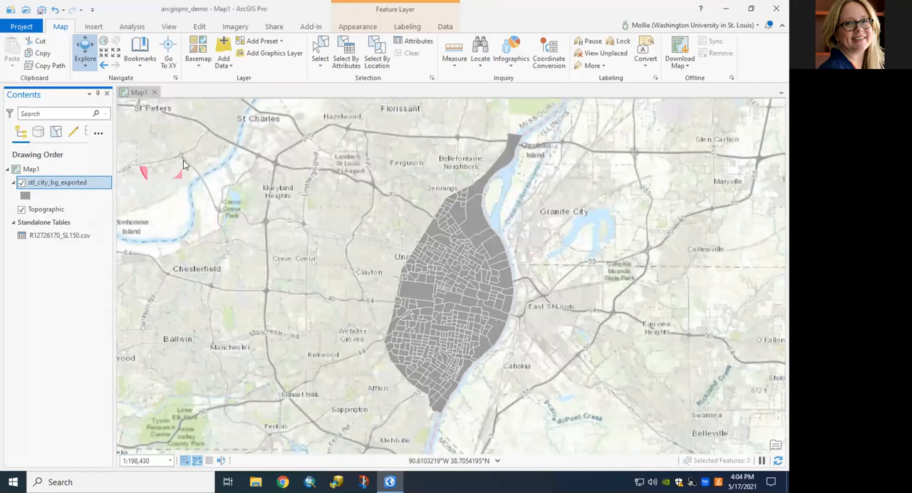
left_click(367, 26)
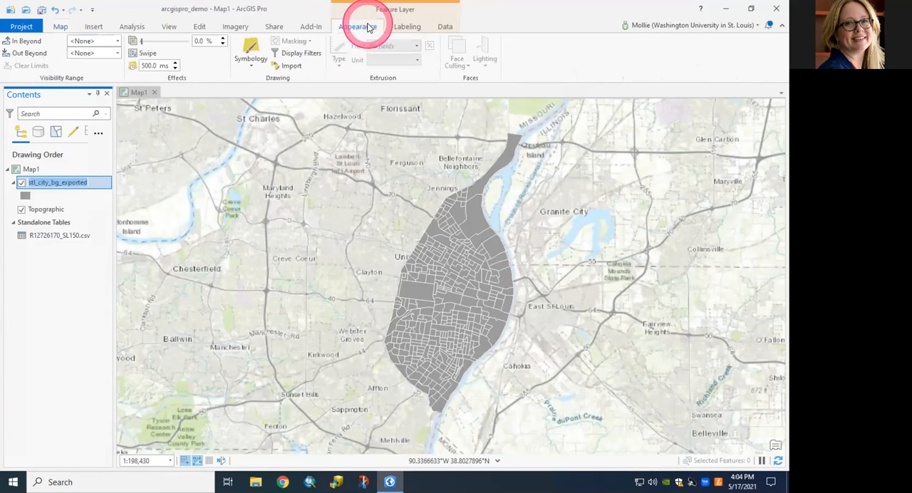
left_click(251, 66)
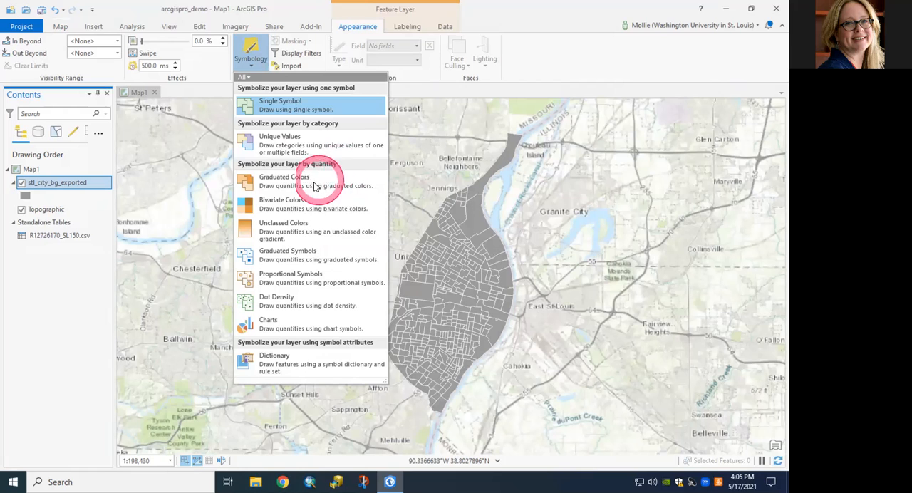
left_click(288, 184)
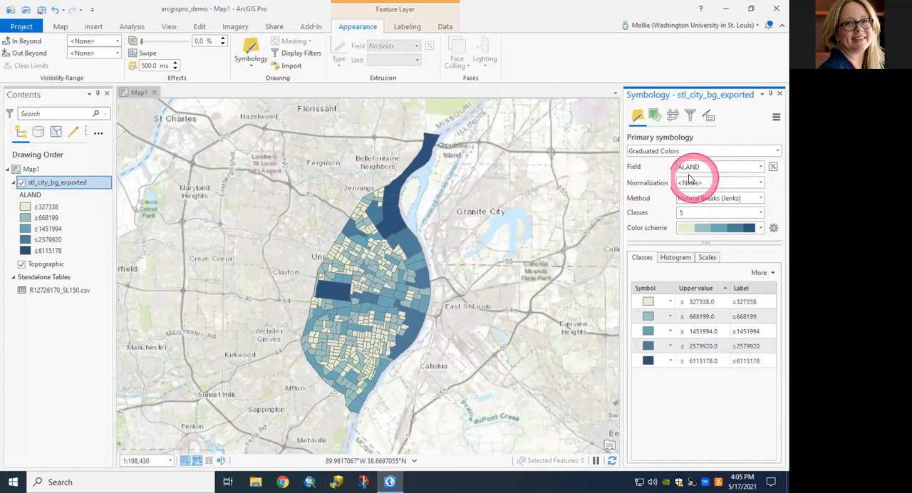
left_click(761, 168)
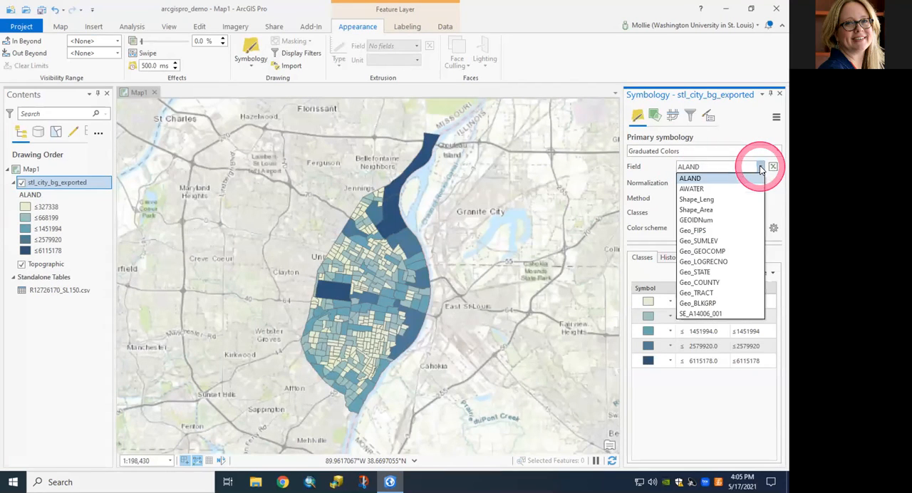
left_click(708, 314)
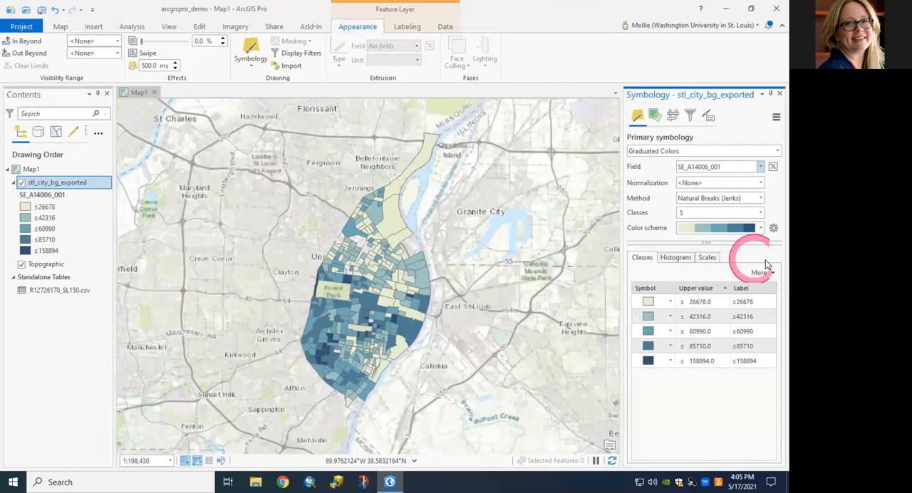
Change the color scheme of the graduated classes to Blue-Green (5 Classes).
left_click(760, 228)
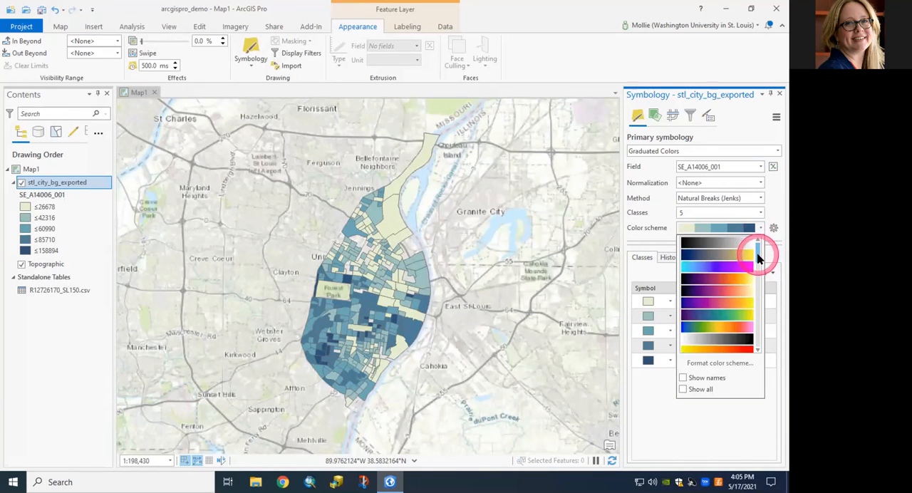
scroll(760, 271, "down", 3)
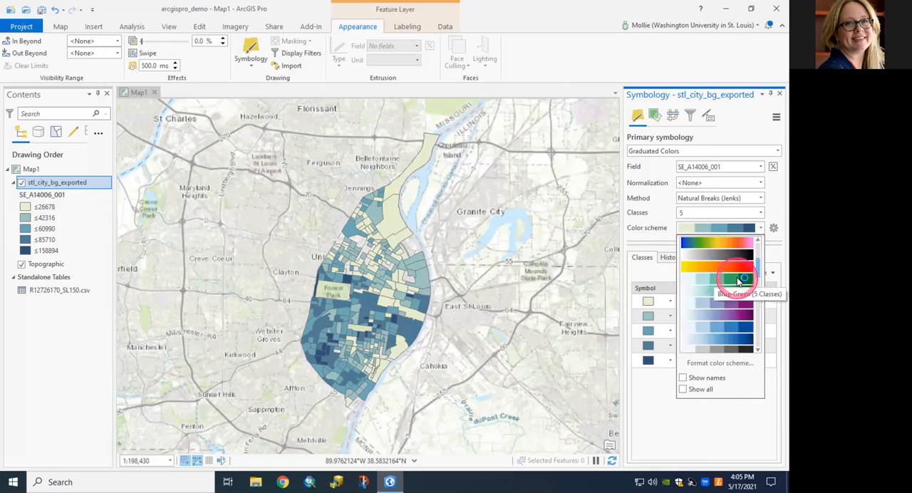
left_click(737, 283)
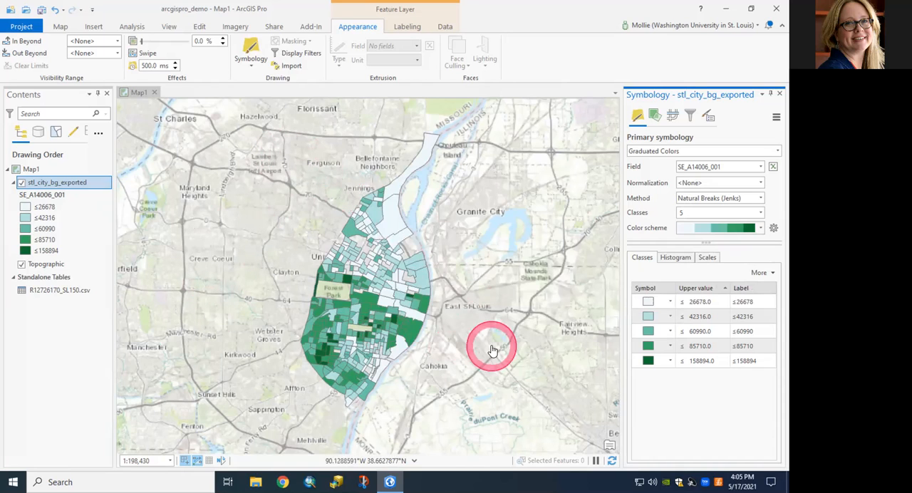
Switch the map's basemap to Light Gray Canvas.
left_click(63, 28)
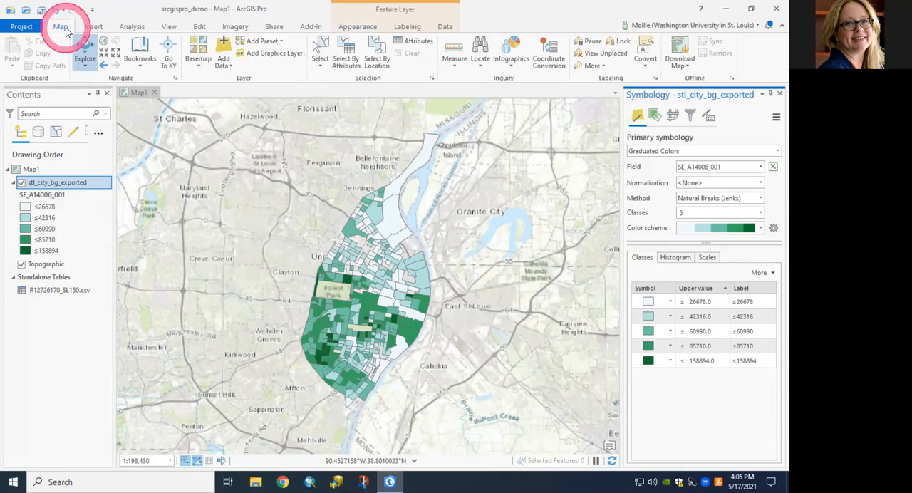
left_click(198, 65)
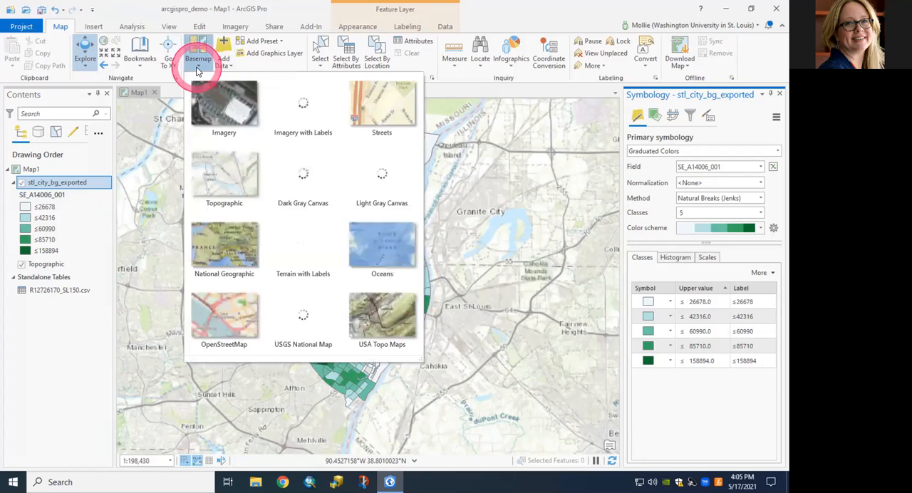
left_click(378, 176)
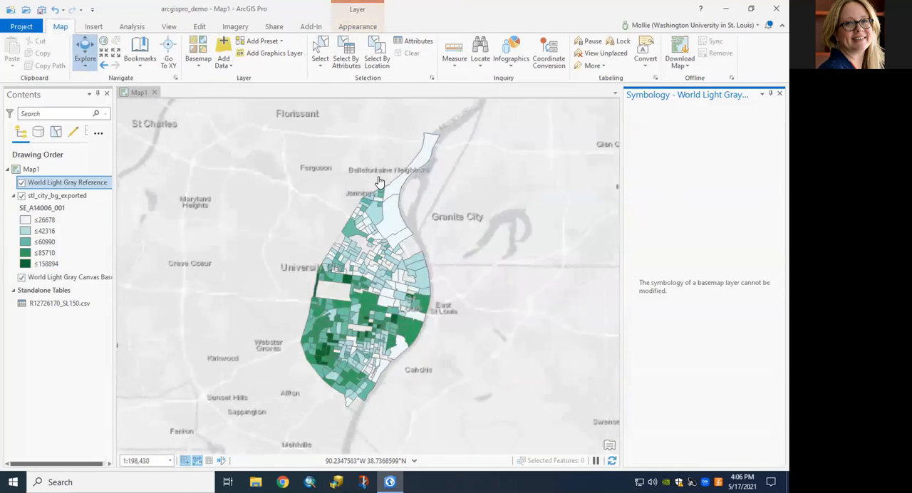
scroll(363, 251, "down", 1)
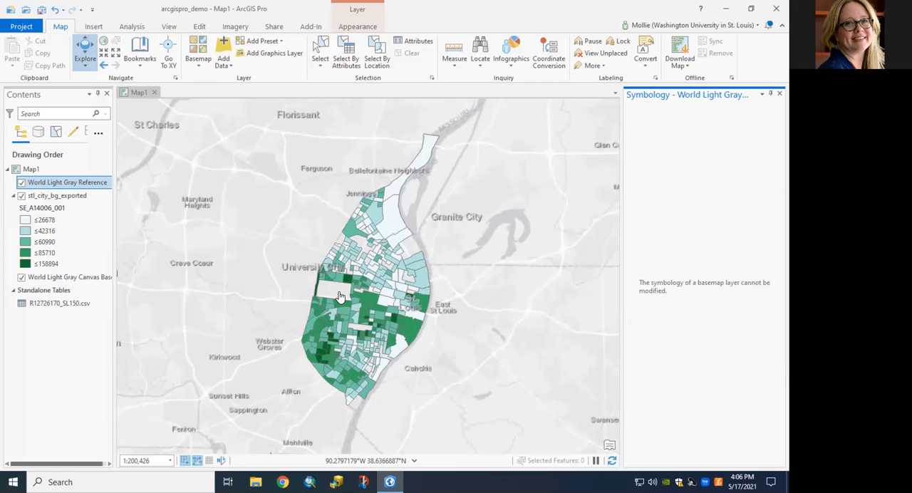
left_click(340, 296)
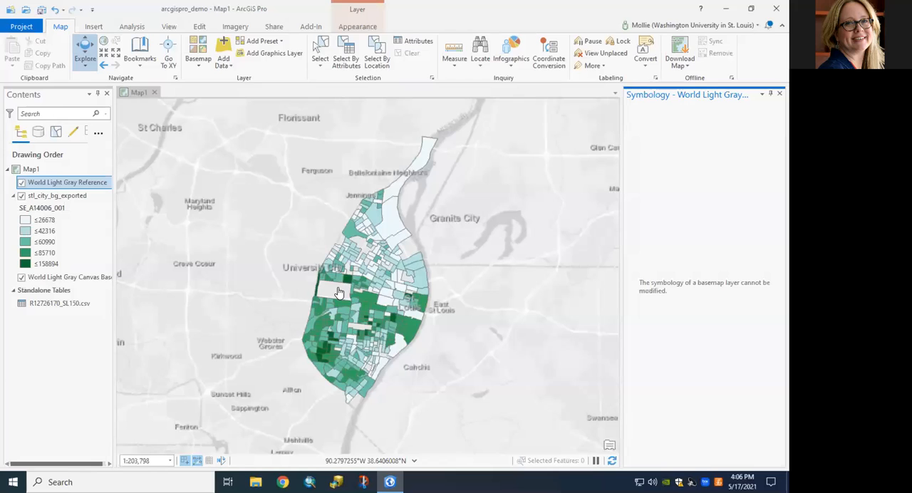
scroll(339, 292, "up", 1)
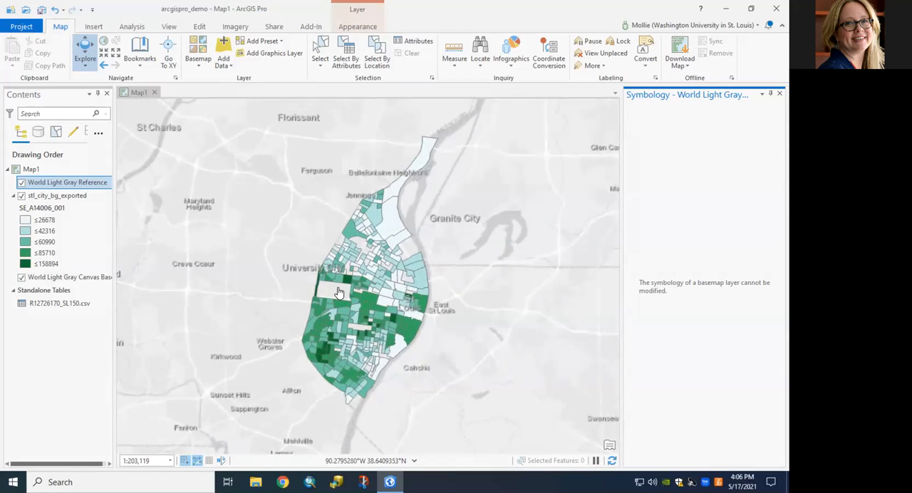
Create a new ANSI portrait layout in Letter size, 8.5 × 11 inches.
left_click(90, 27)
left_click(42, 68)
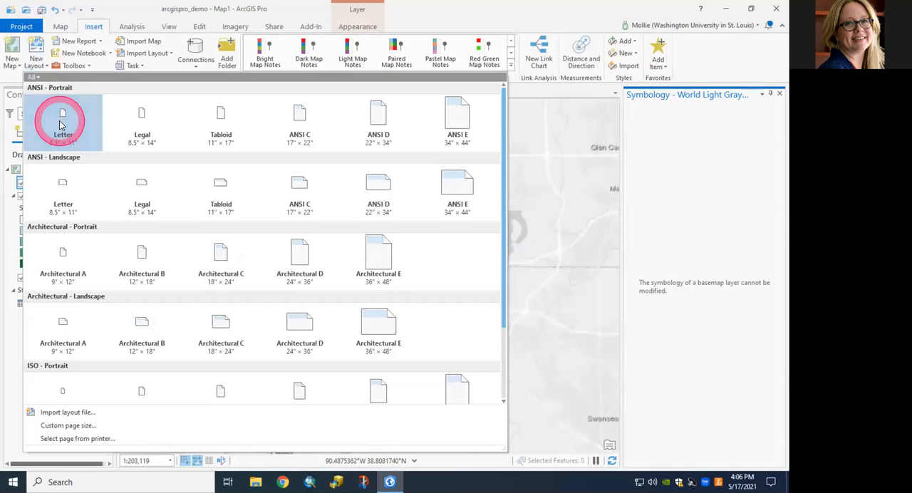
left_click(60, 124)
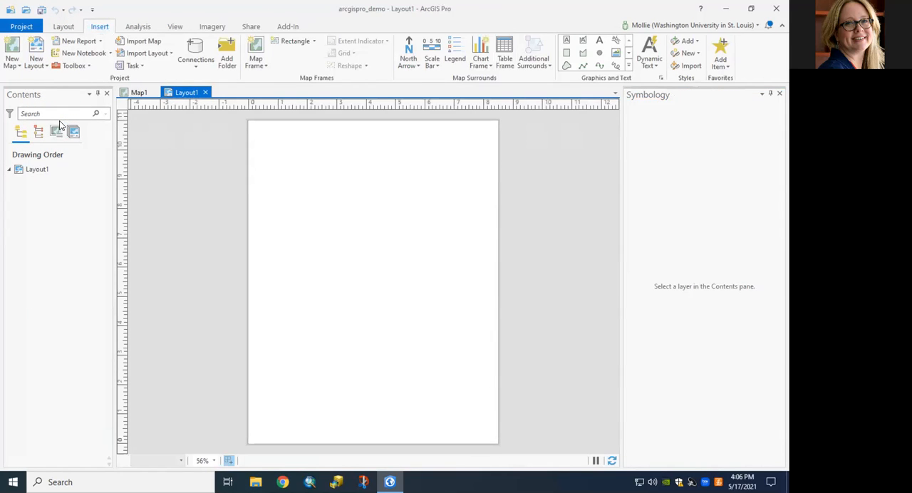
Add a map frame of Map1's 1:203,119 view, about 7.7 by 8.1 inches, and move it towards the page's upper-left corner.
left_click(258, 57)
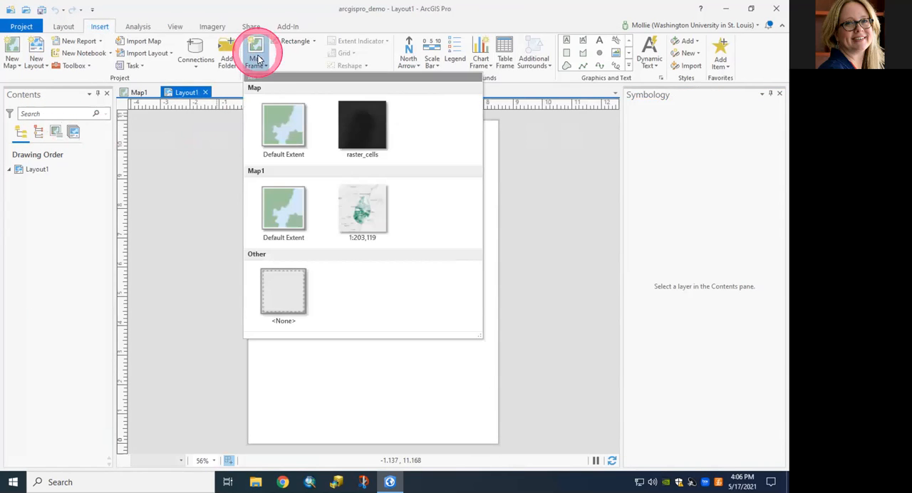
left_click(363, 222)
left_click_drag(265, 137, 492, 376)
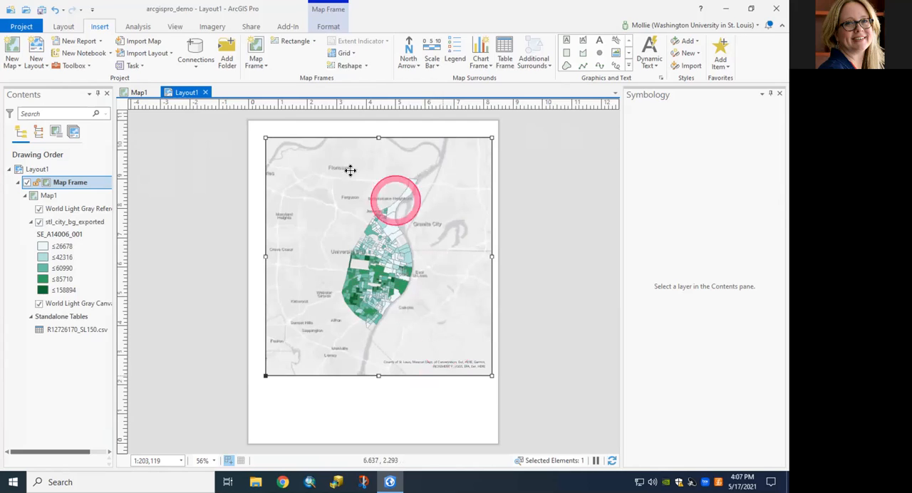
mouse_move(313, 147)
left_mouse_down()
mouse_move(297, 142)
mouse_move(308, 148)
left_mouse_up()
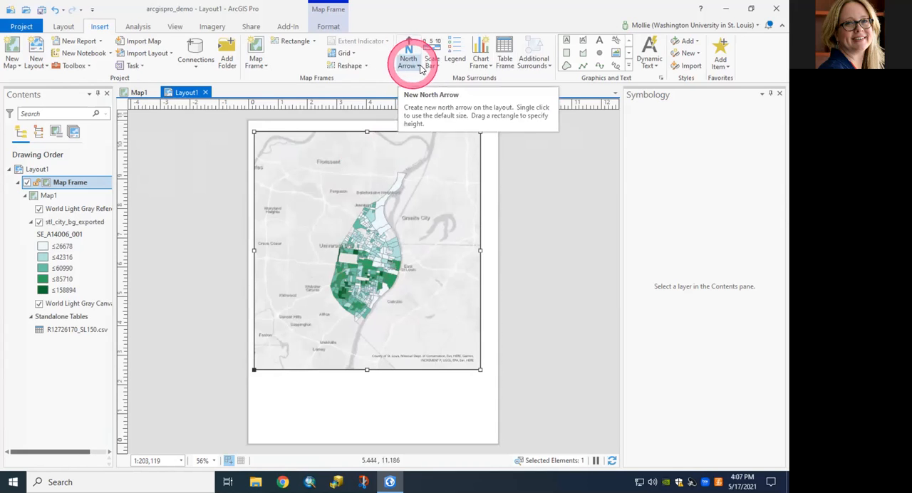
Insert a legend in the blank area below the map frame, near the page's lower-right corner.
left_click(457, 60)
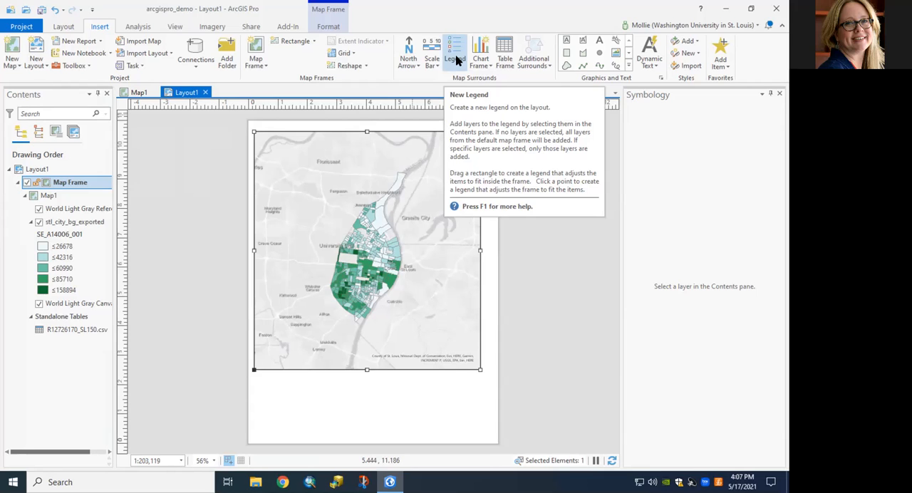
left_click(457, 60)
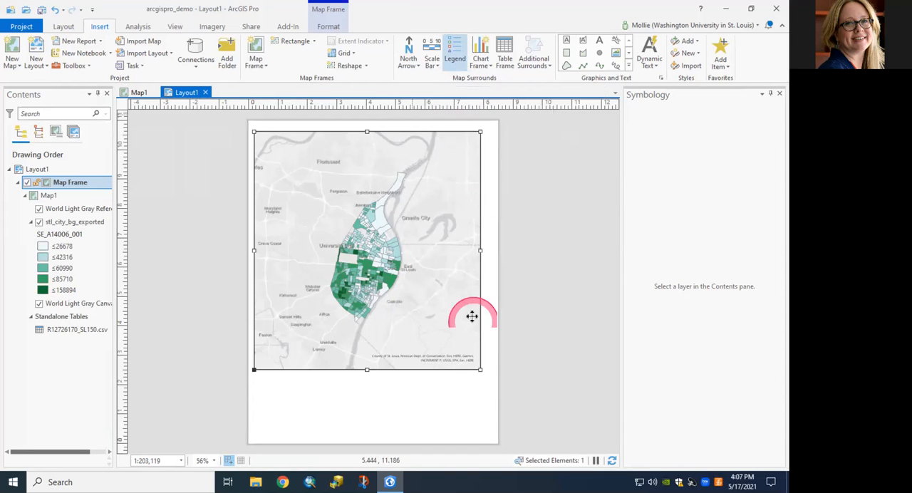
left_click(466, 417)
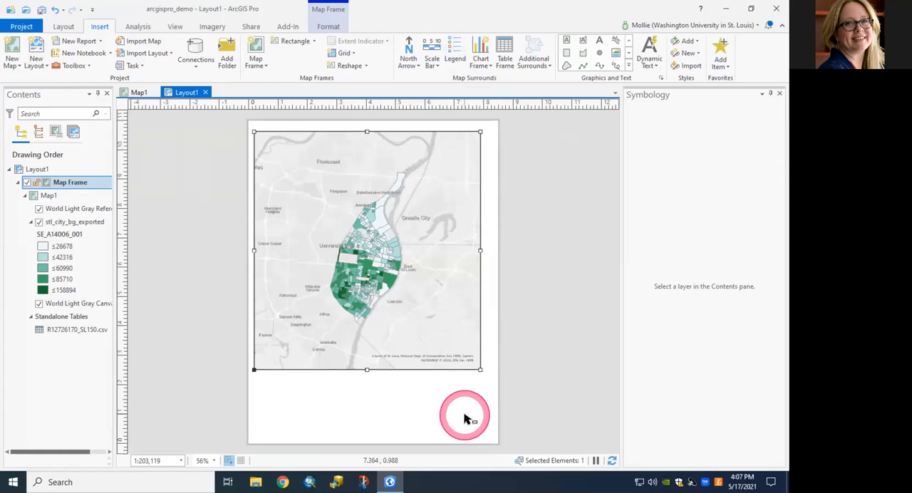